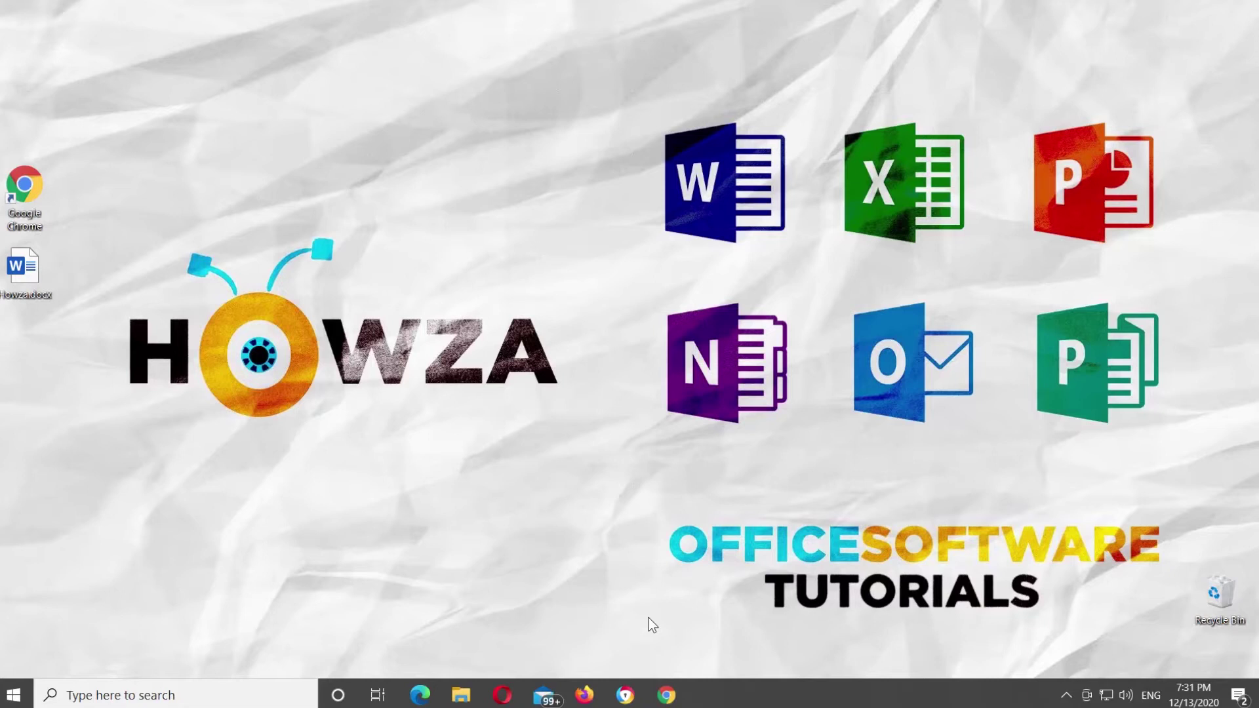
# - Open Howza.docx from the desktop and bring up the Design tab's Page Borders settings
pyautogui.doubleClick(42, 274)
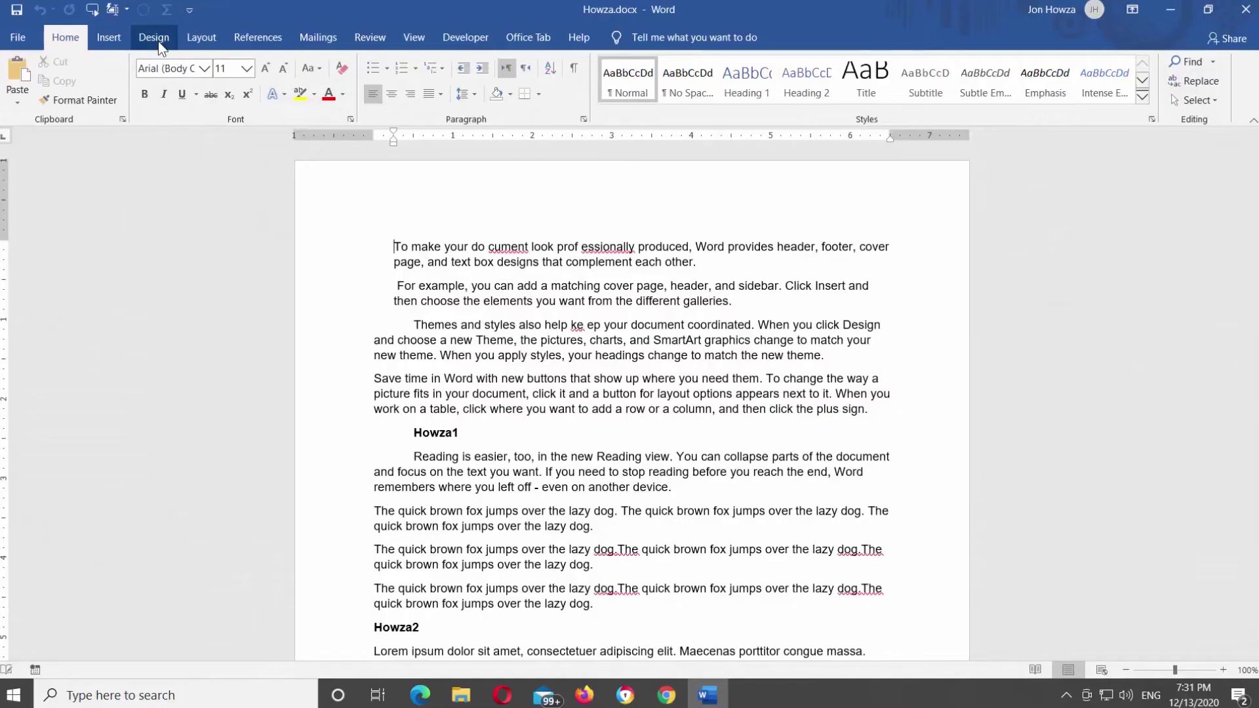
pyautogui.click(154, 37)
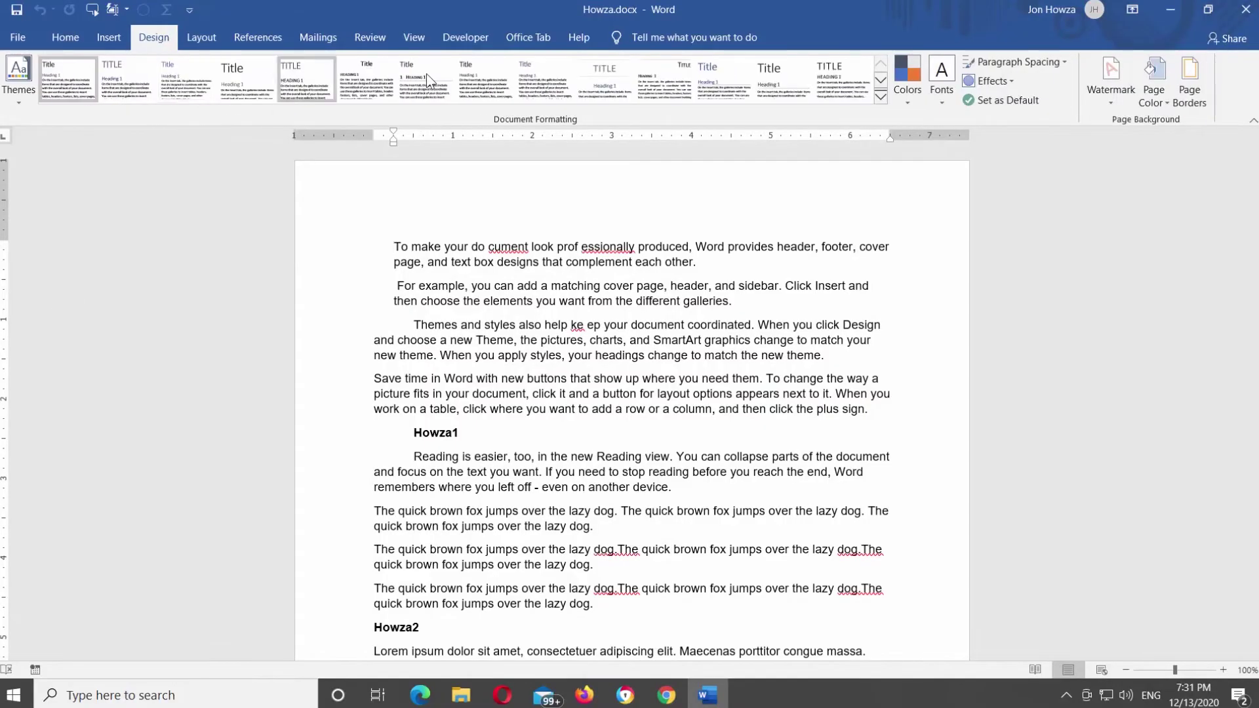
pyautogui.click(1199, 78)
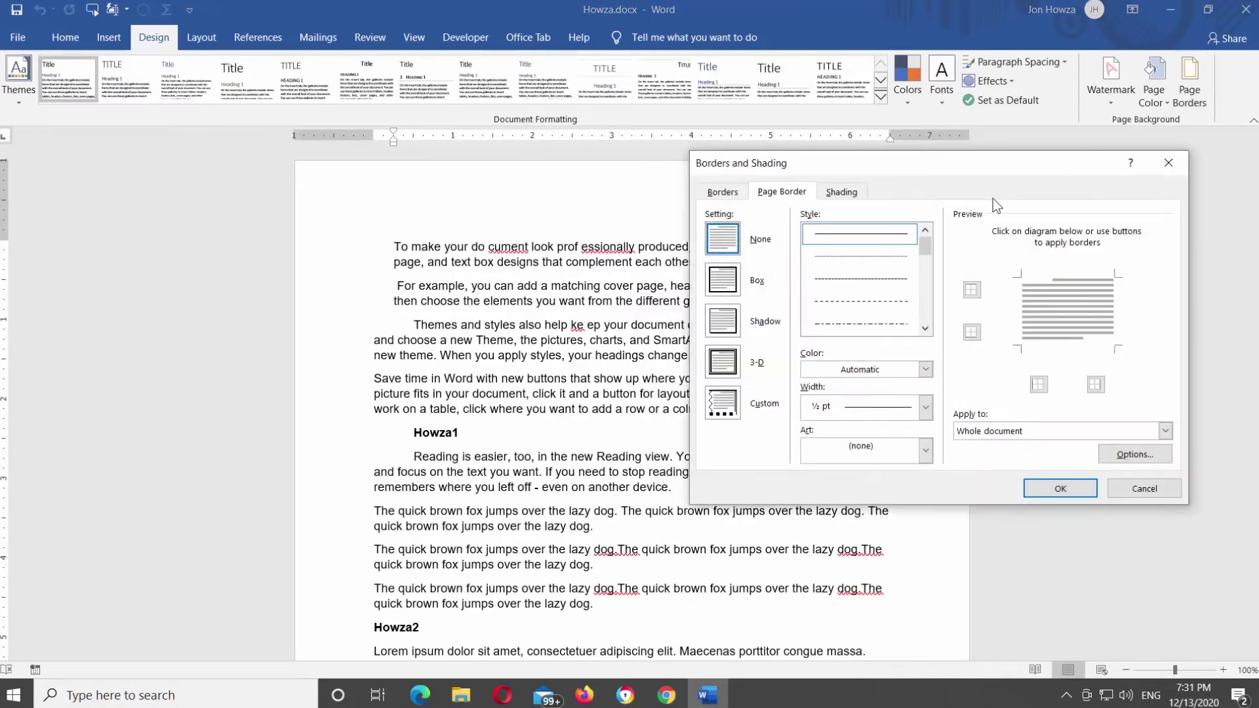
# - Apply a solid light-green 1½ pt box page border to the whole document
pyautogui.click(722, 279)
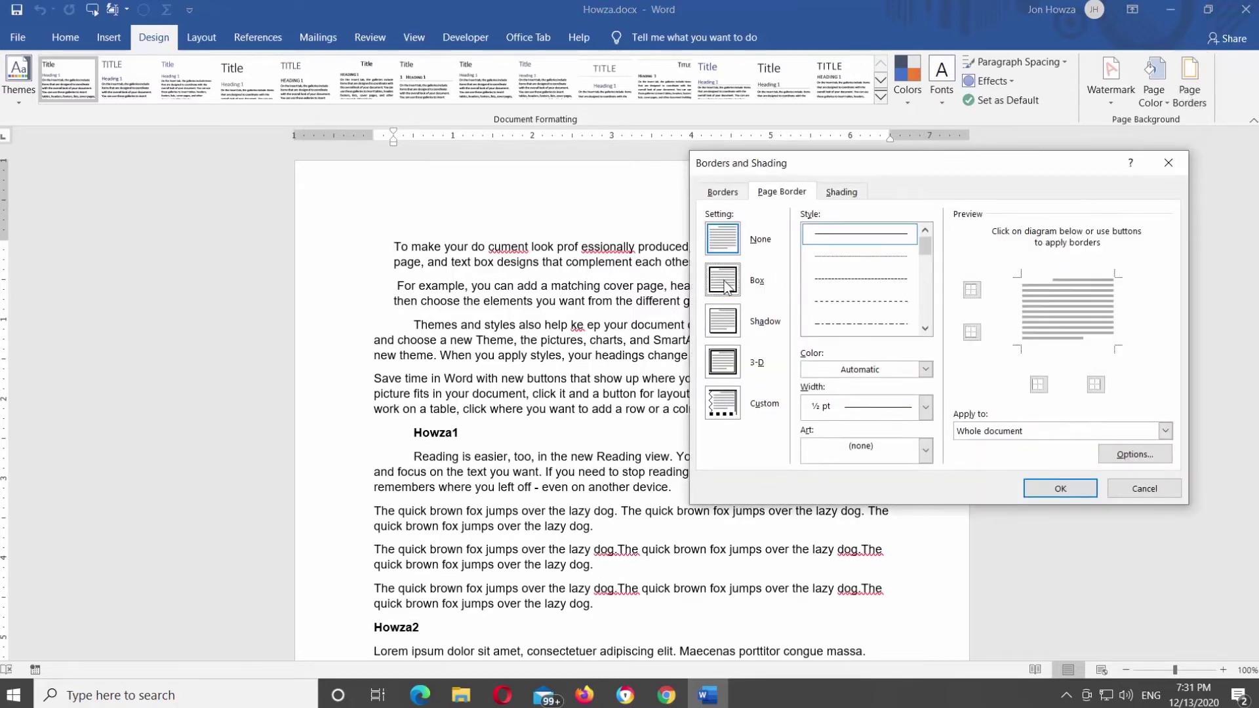
pyautogui.click(924, 329)
pyautogui.click(861, 322)
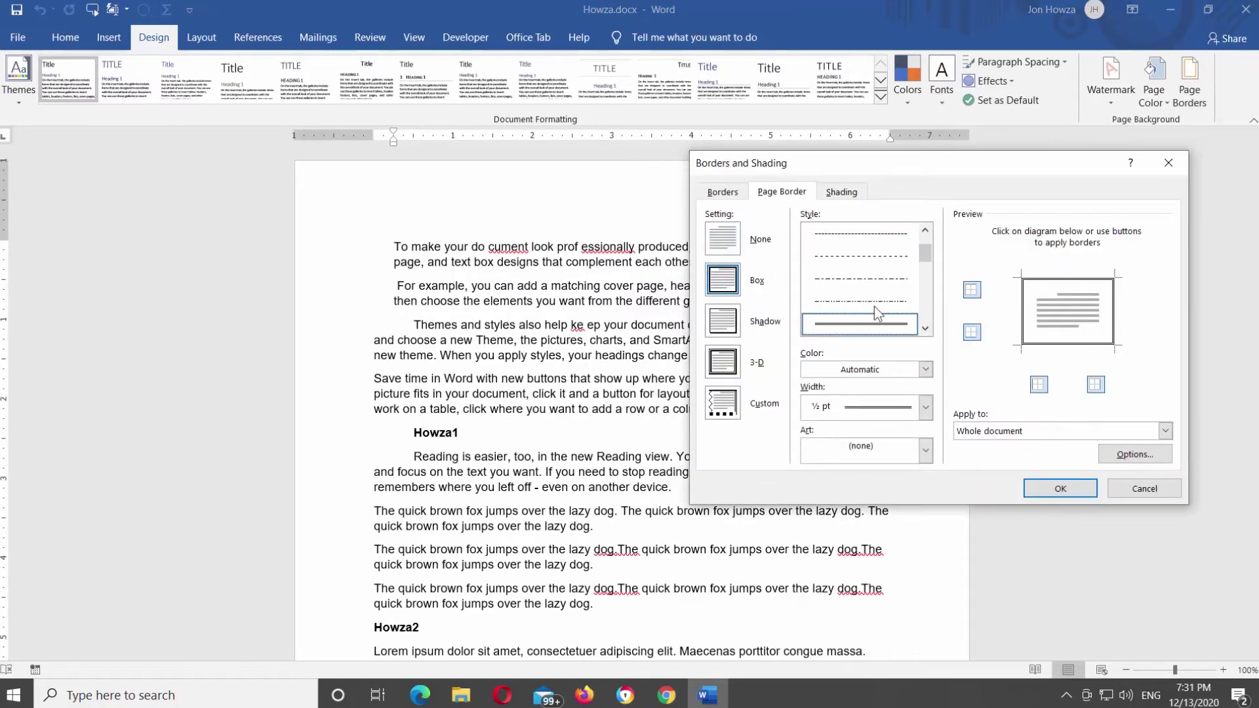
pyautogui.click(925, 369)
pyautogui.click(927, 459)
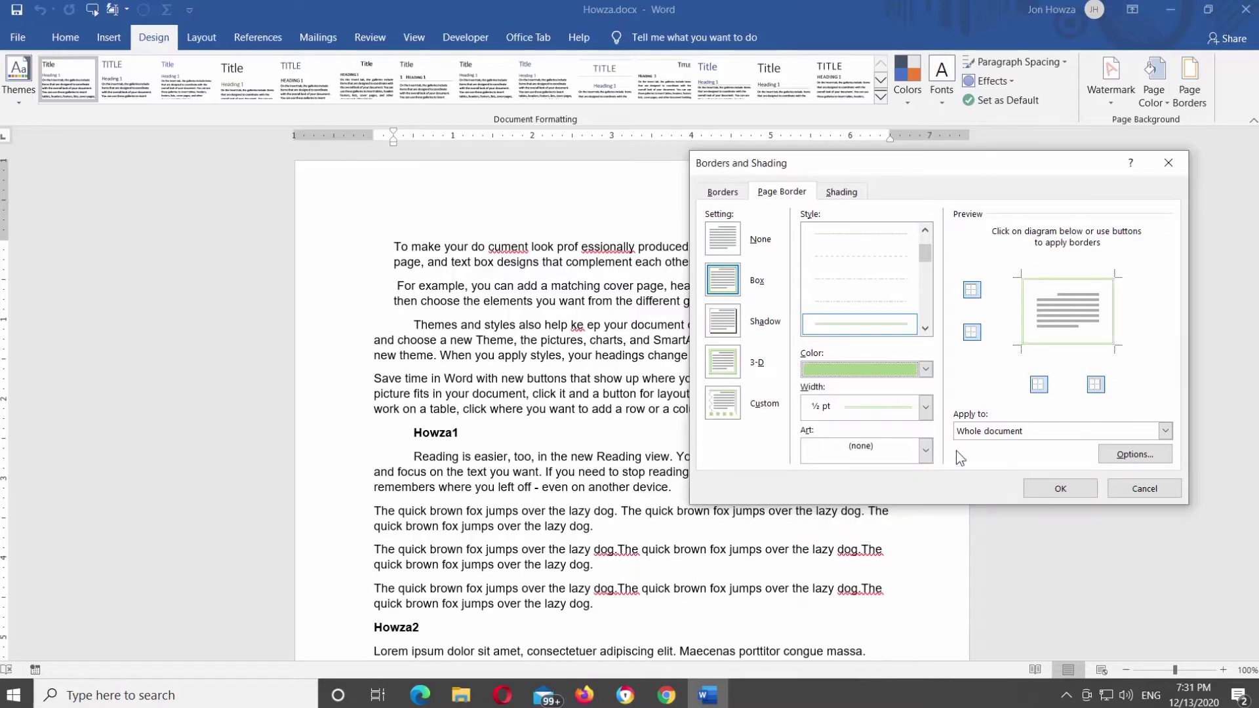
pyautogui.click(1002, 433)
pyautogui.click(1008, 446)
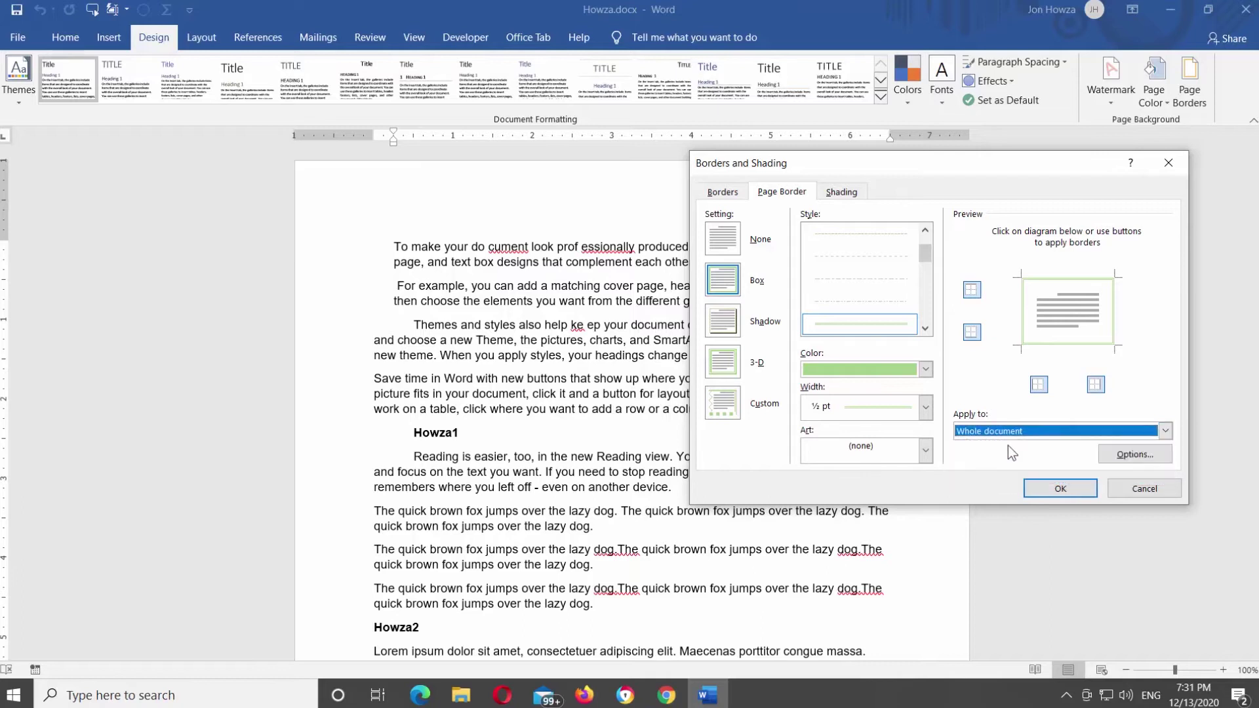
pyautogui.click(926, 454)
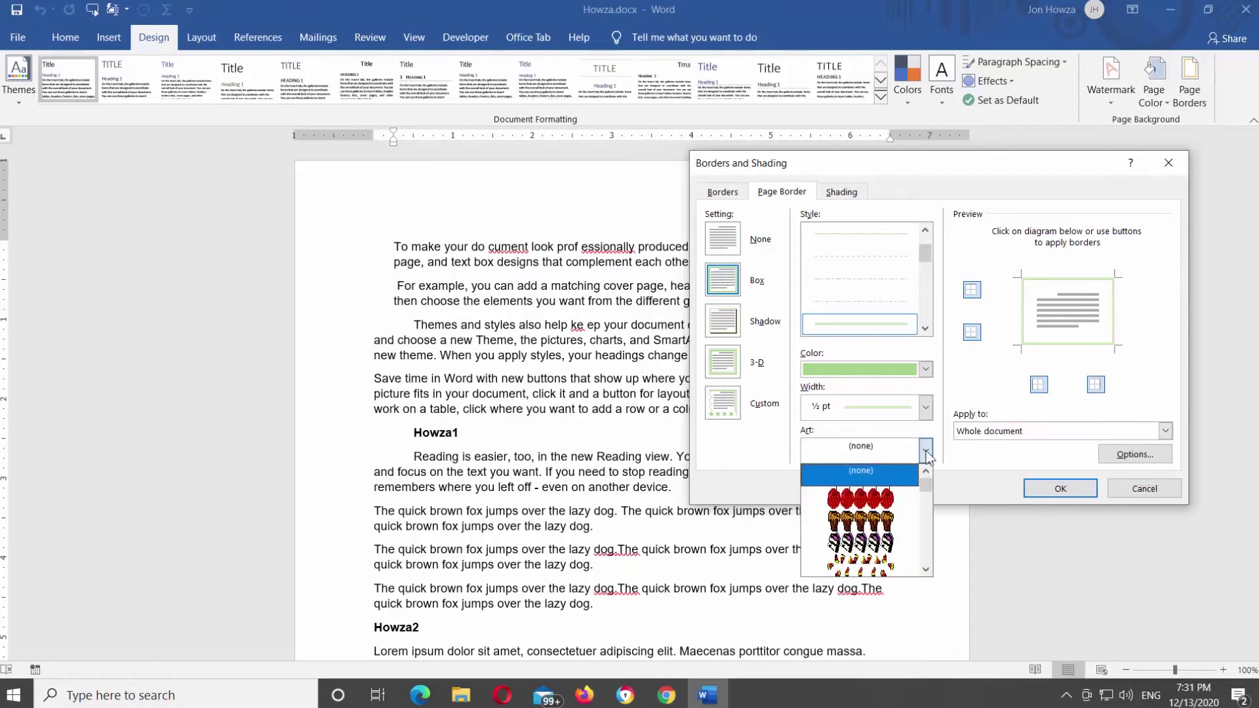
pyautogui.click(926, 407)
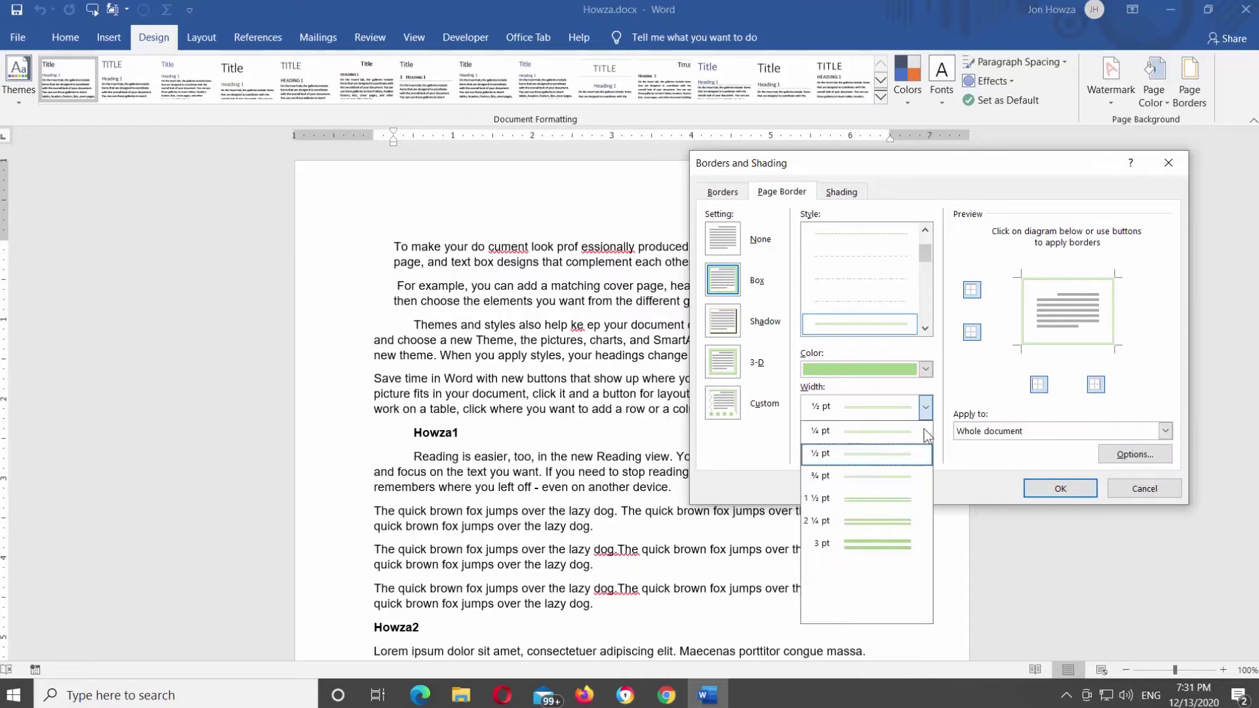
pyautogui.click(910, 499)
pyautogui.click(1053, 488)
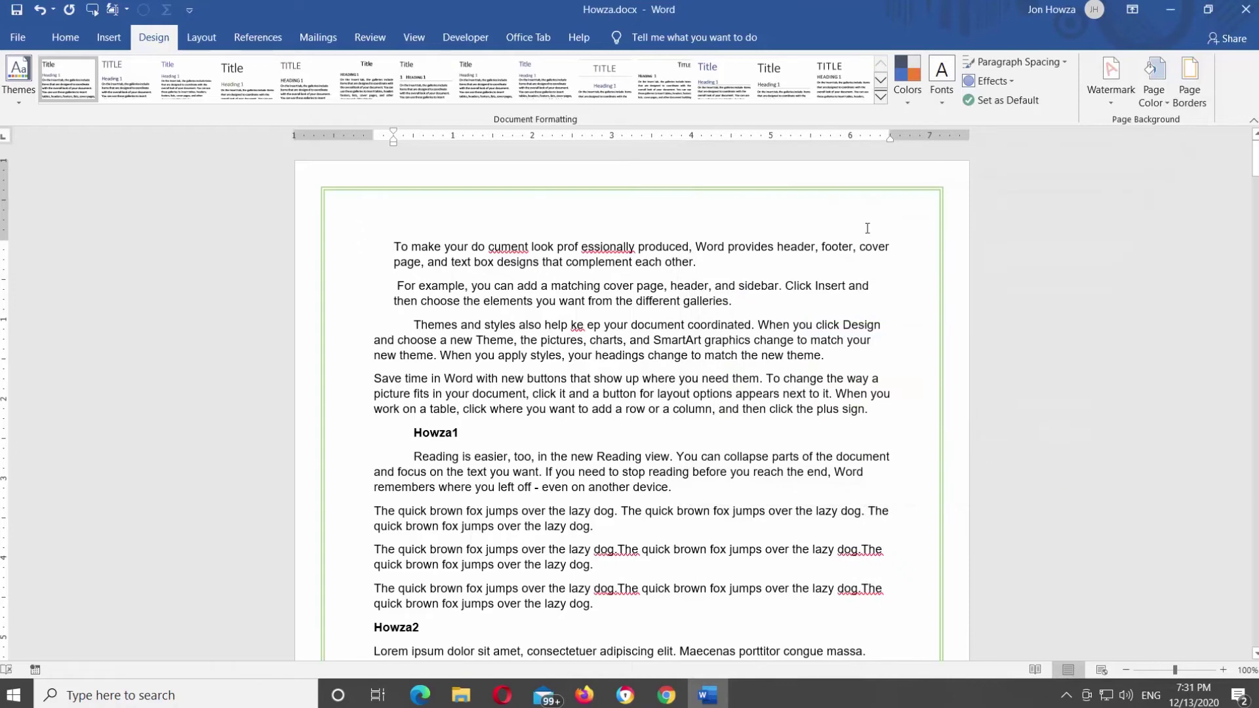
# - Close Word, saving the changes to Howza.docx, and show Word's browser start page
pyautogui.click(1244, 9)
pyautogui.click(575, 387)
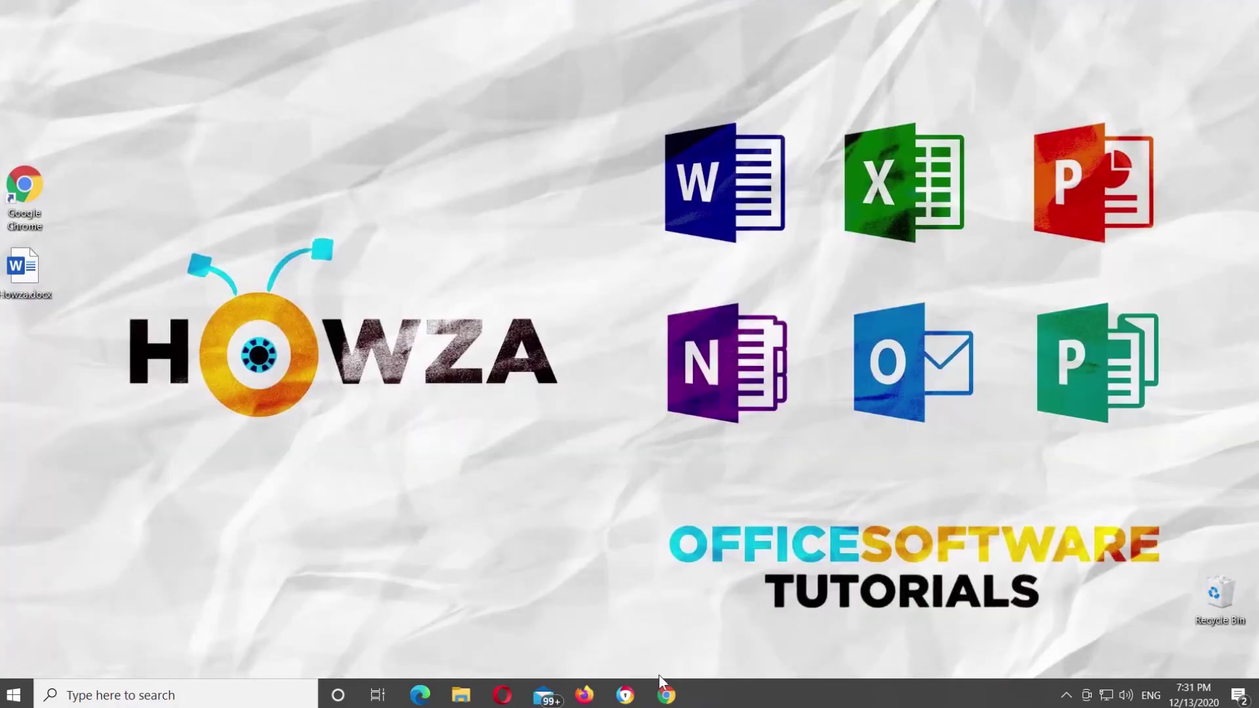
pyautogui.click(666, 695)
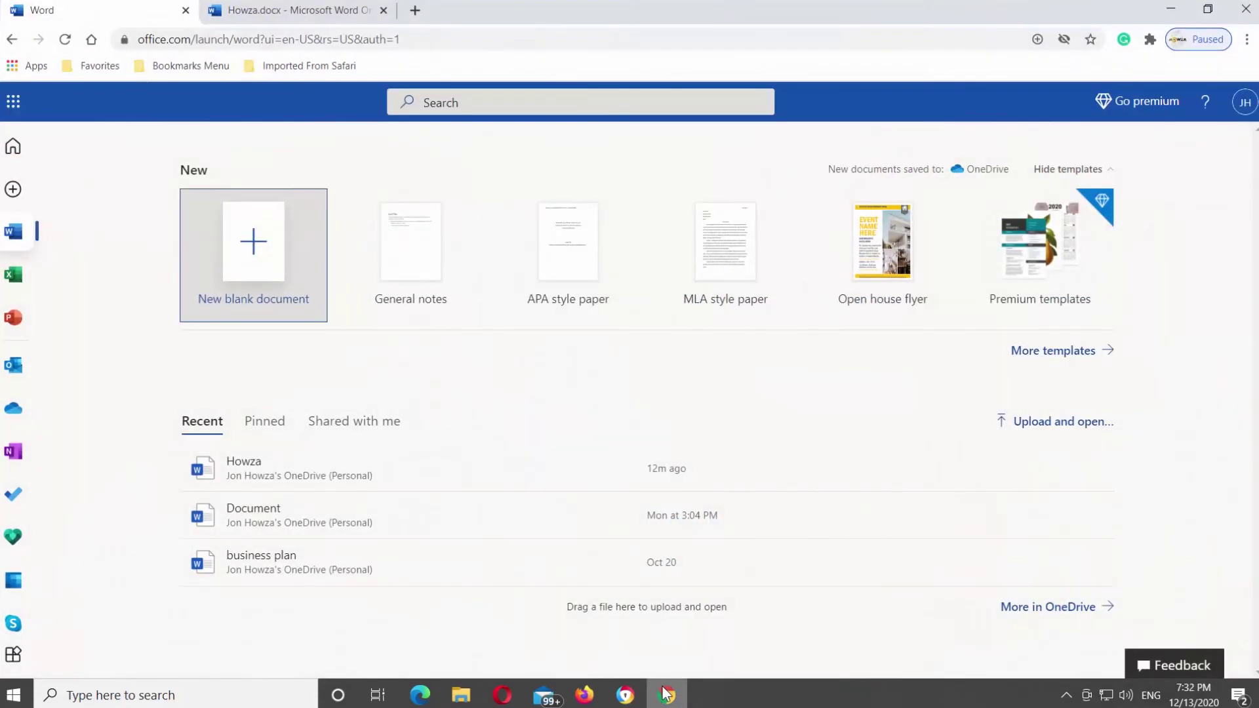
# - Upload Howza.docx from the Desktop to Word Online, verifying the account and signing in
pyautogui.click(1026, 424)
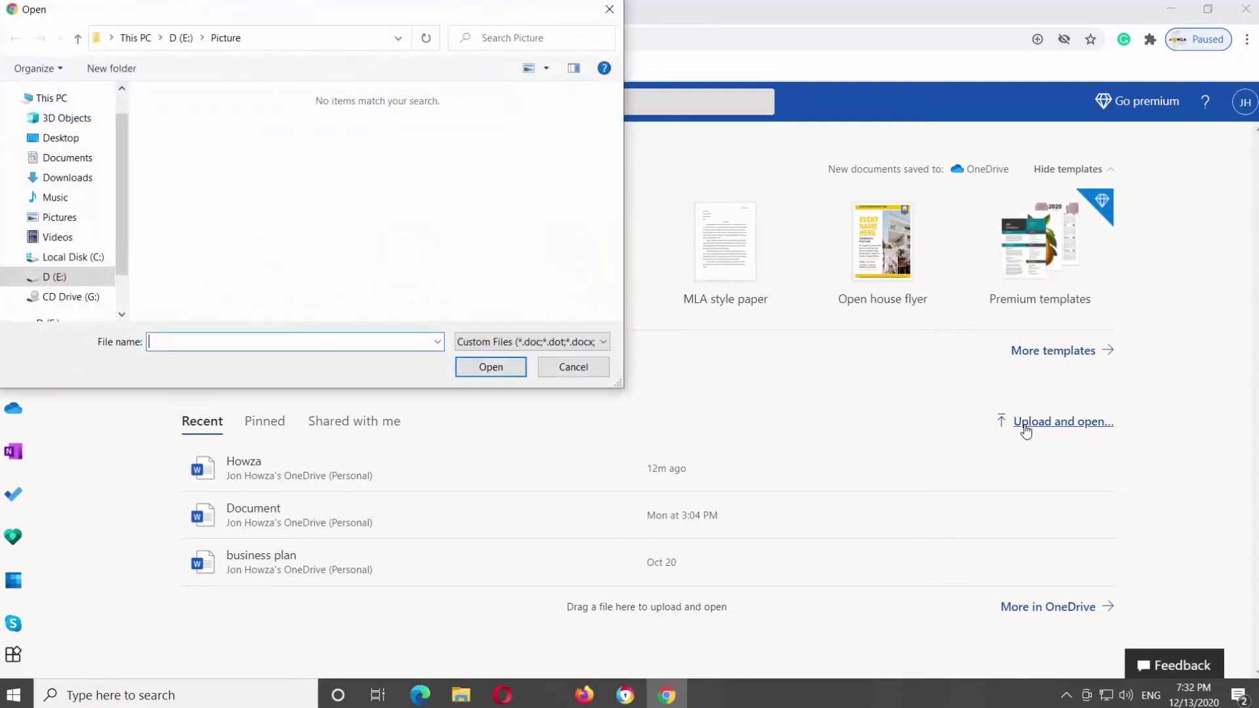
pyautogui.click(60, 138)
pyautogui.click(186, 119)
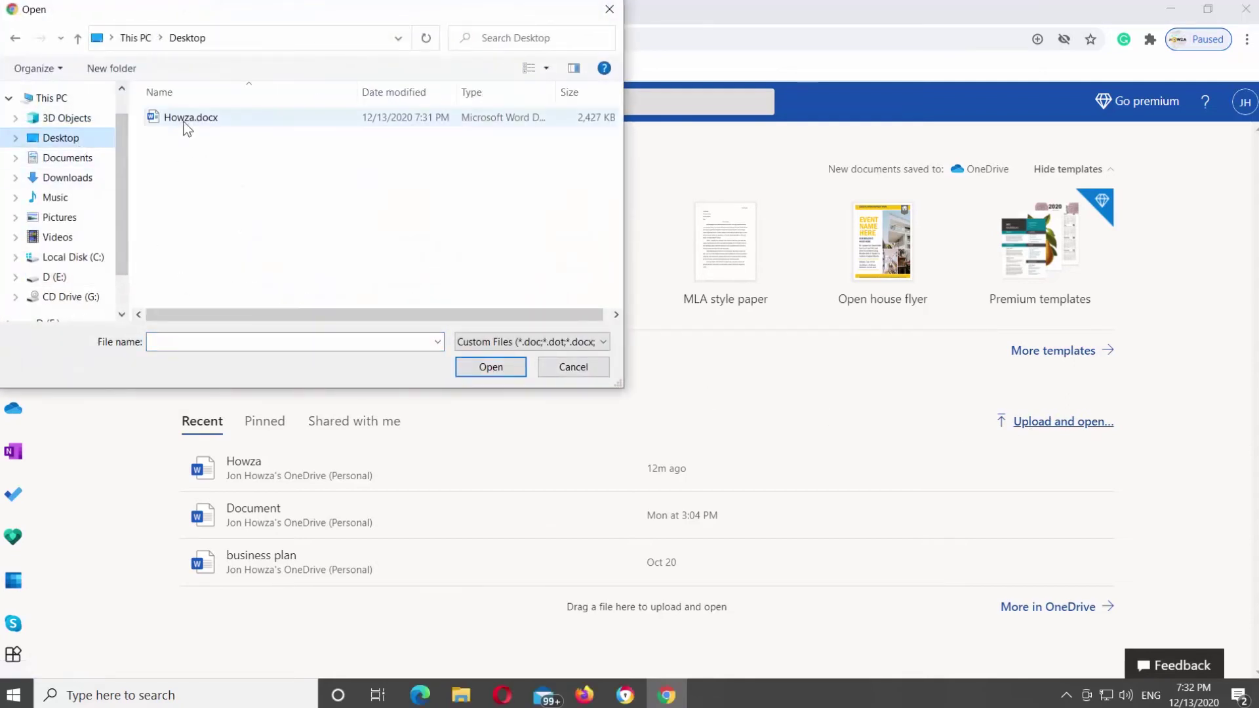
pyautogui.click(490, 367)
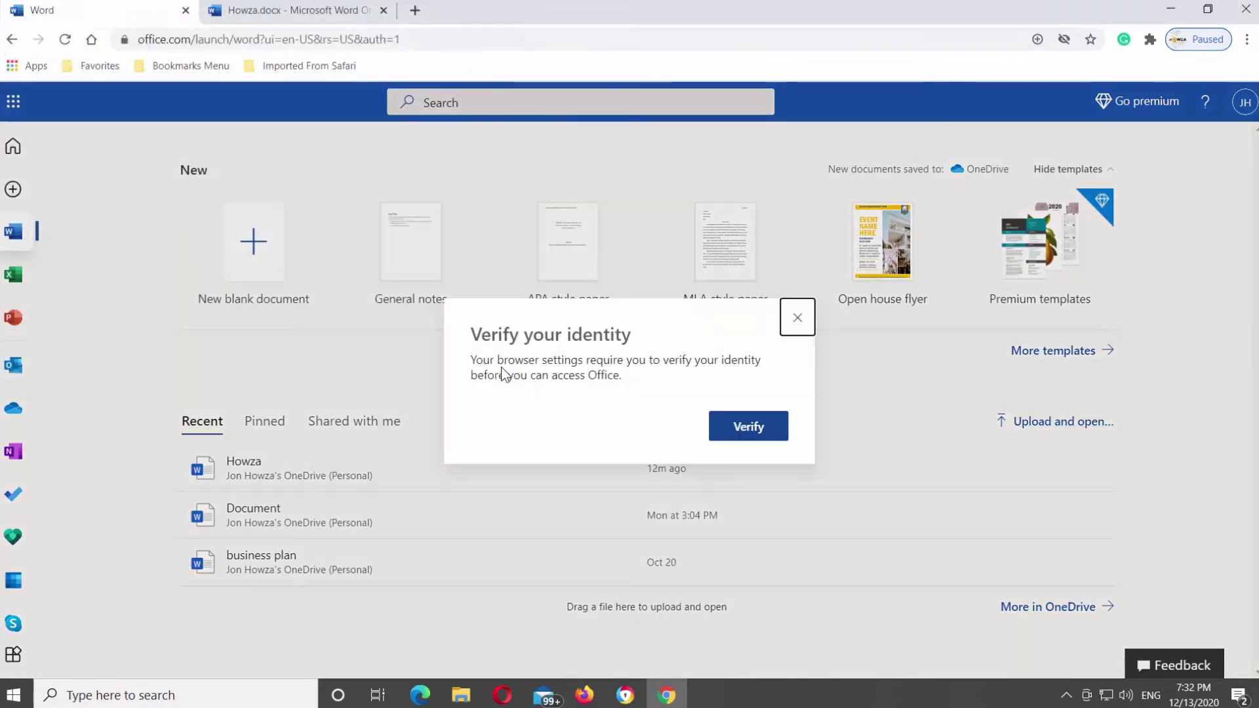
pyautogui.click(740, 433)
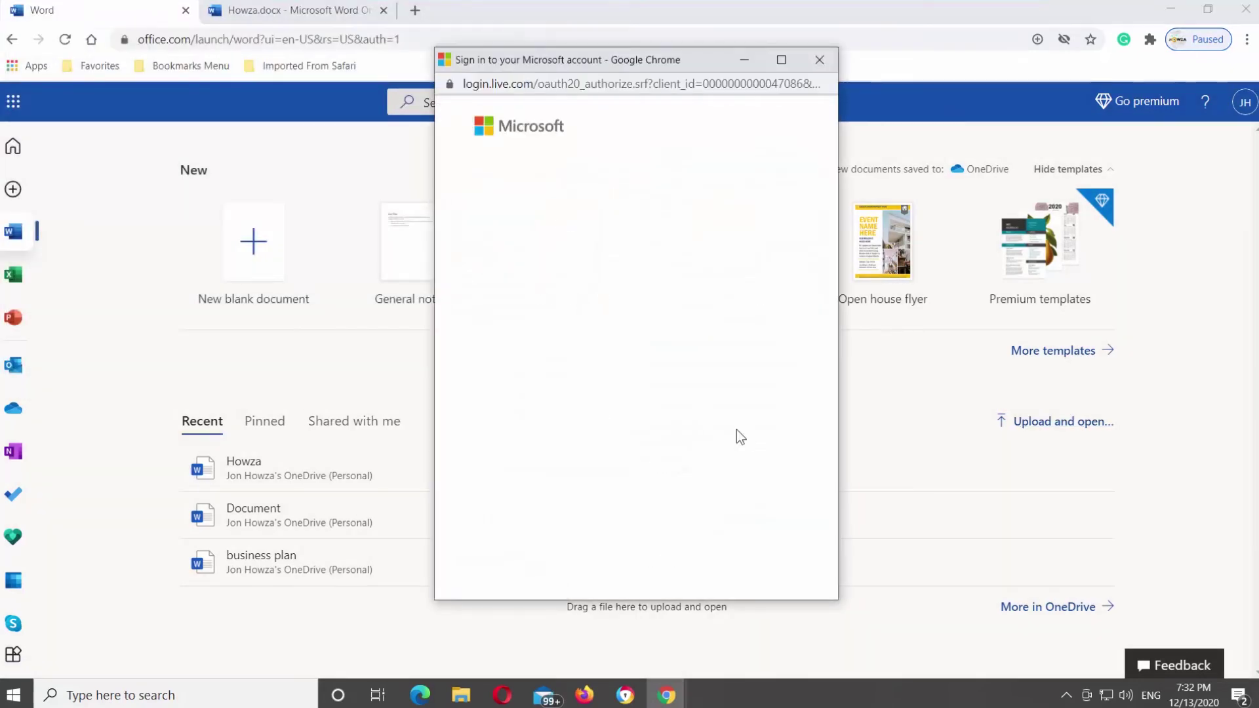
pyautogui.click(736, 380)
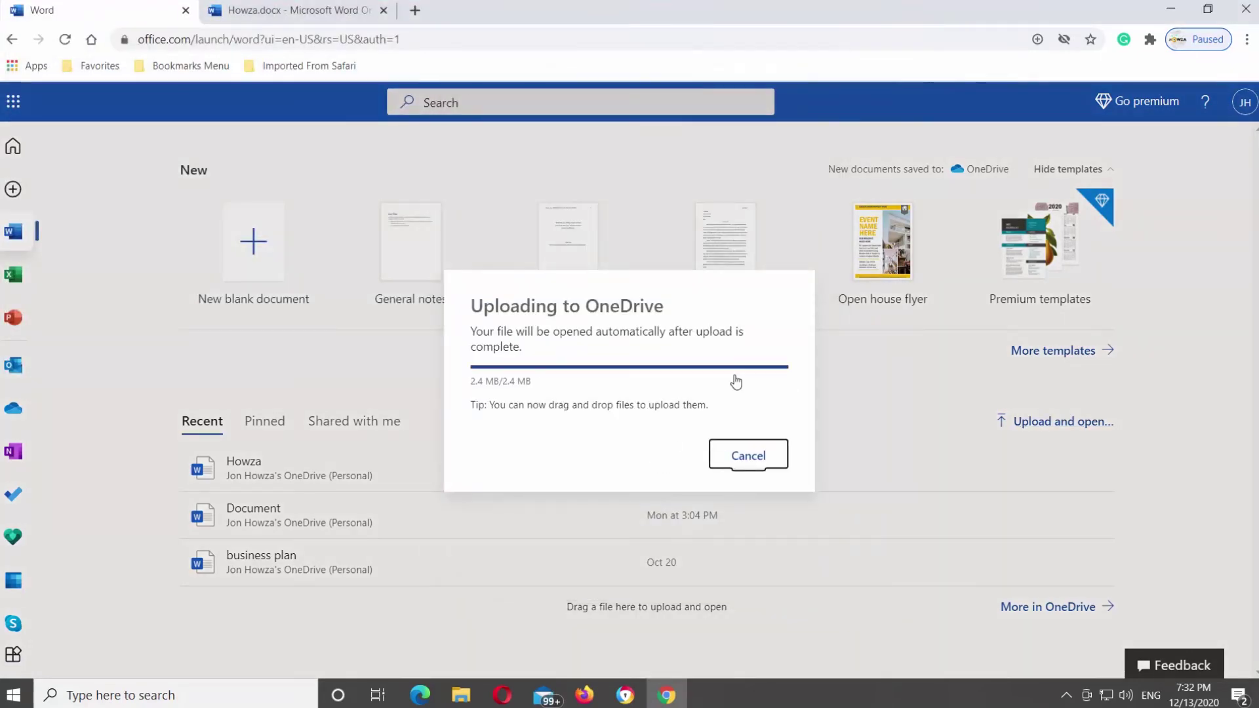